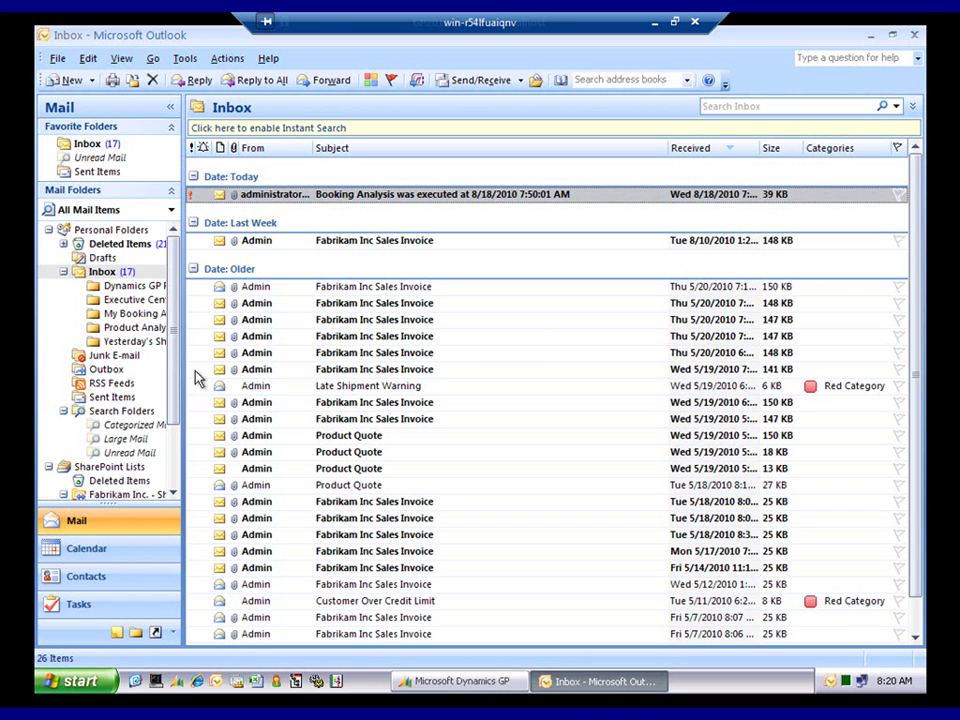
Run the SOP Inventory Sales Report from the Yesterday's Shipments folder, hide its parameter area and review the first page.
{"action": "left_click", "coordinate": [140, 343]}
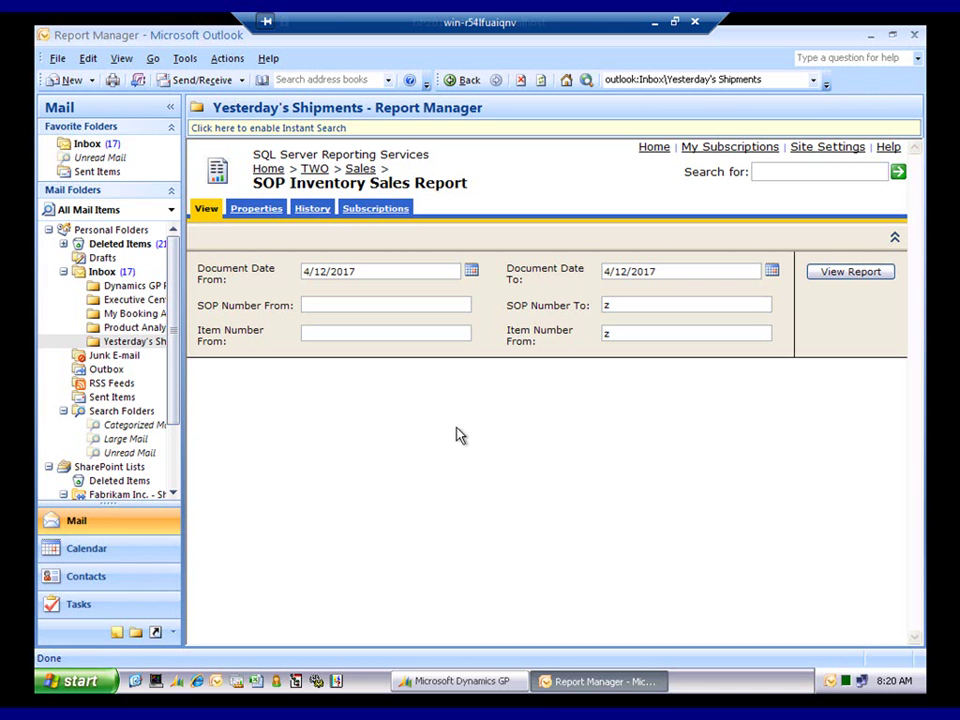
{"action": "left_click", "coordinate": [840, 277]}
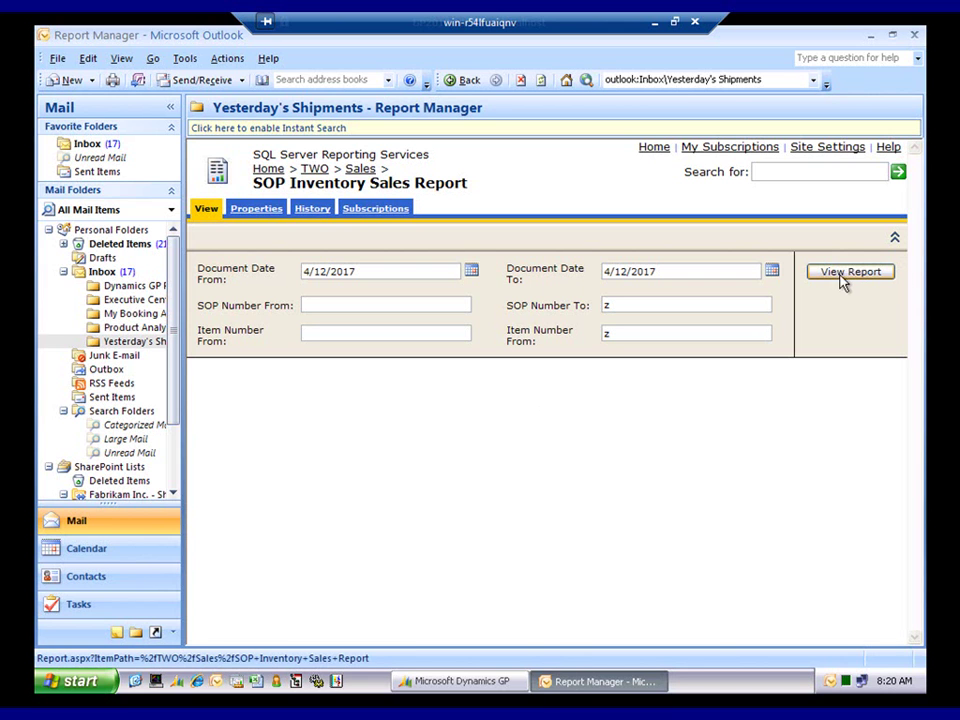
{"action": "left_click", "coordinate": [846, 280]}
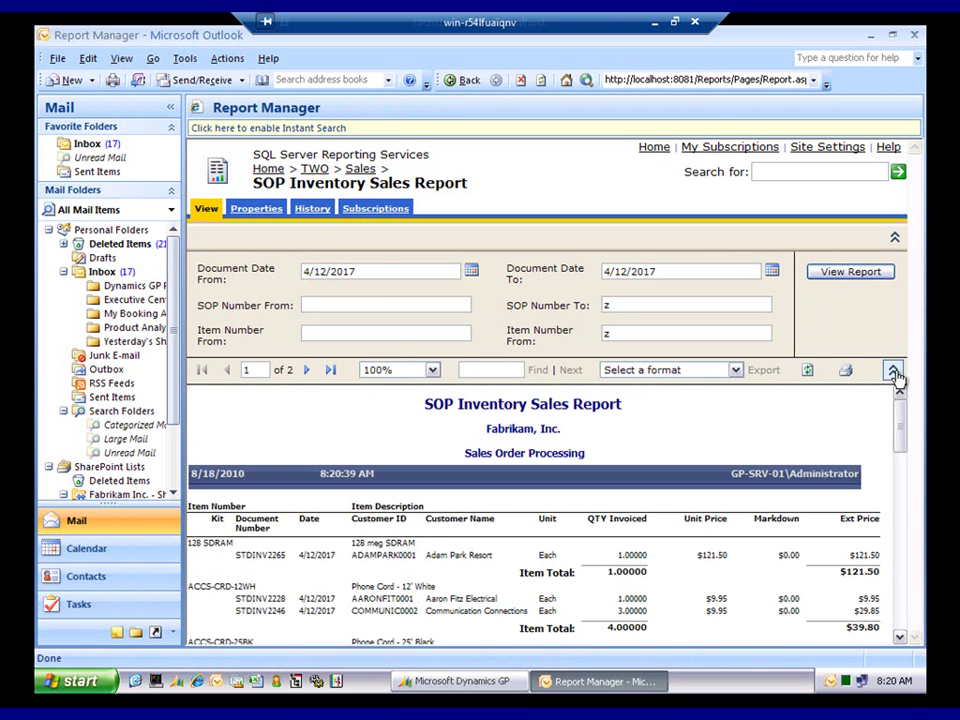
{"action": "left_click", "coordinate": [893, 371]}
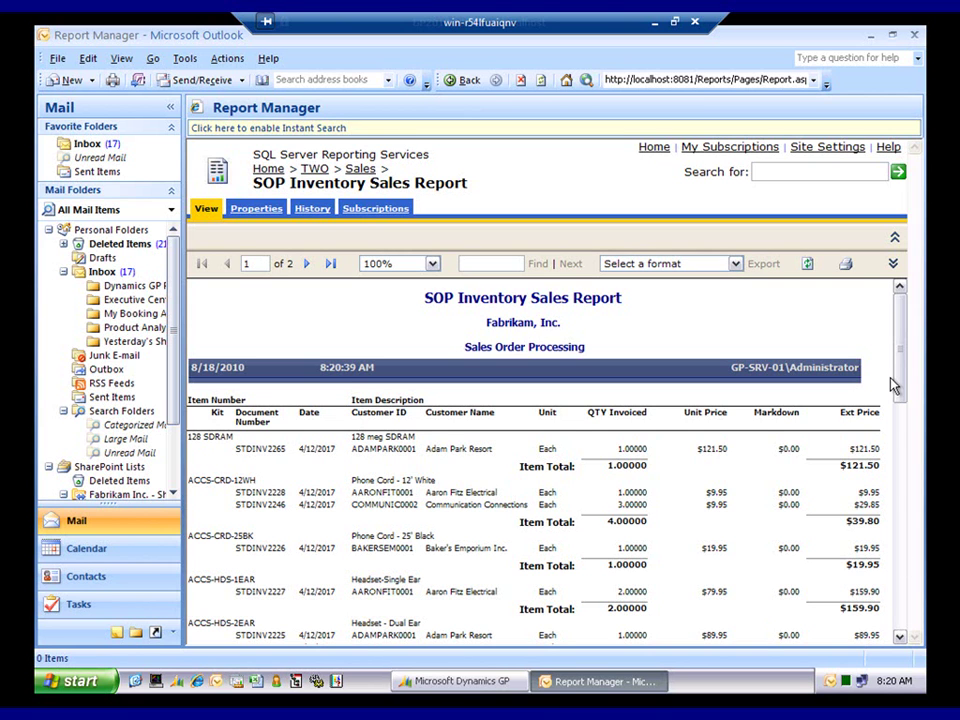
{"action": "scroll", "coordinate": [898, 600], "scroll_direction": "down", "scroll_amount": 10}
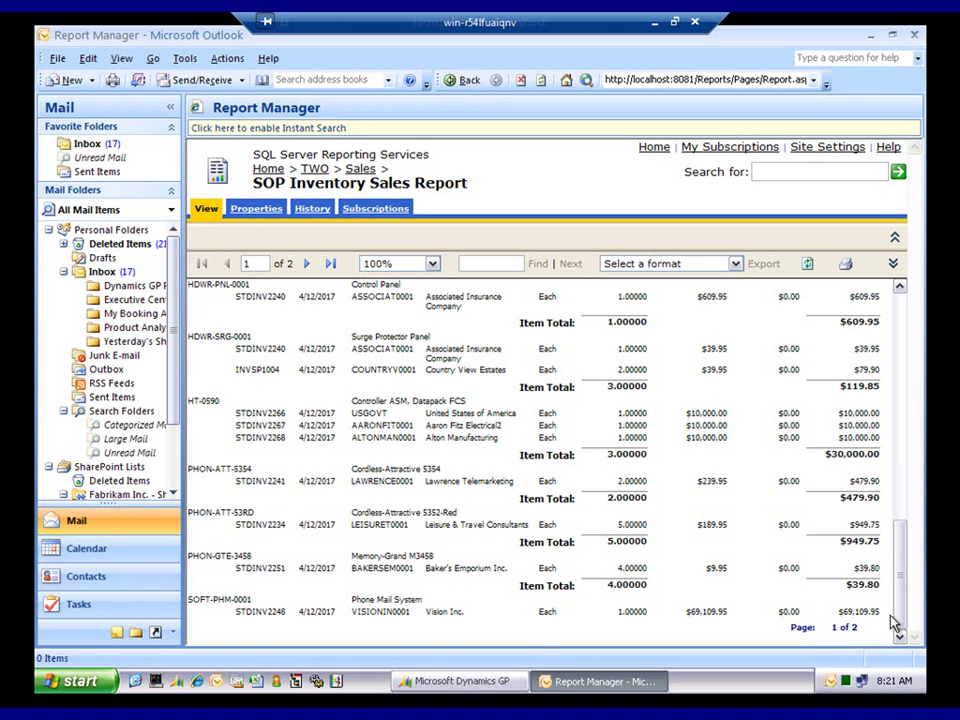
Return to the Inbox and open the Booking Analysis.xls attachment of today's Booking Analysis message.
{"action": "left_click", "coordinate": [98, 275]}
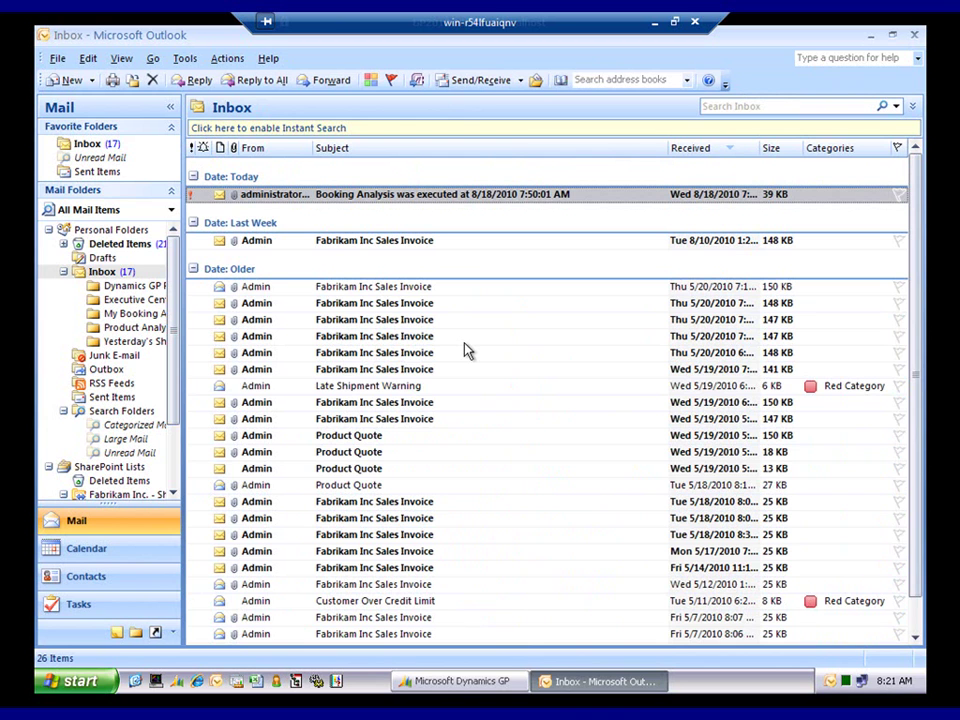
{"action": "double_click", "coordinate": [422, 203]}
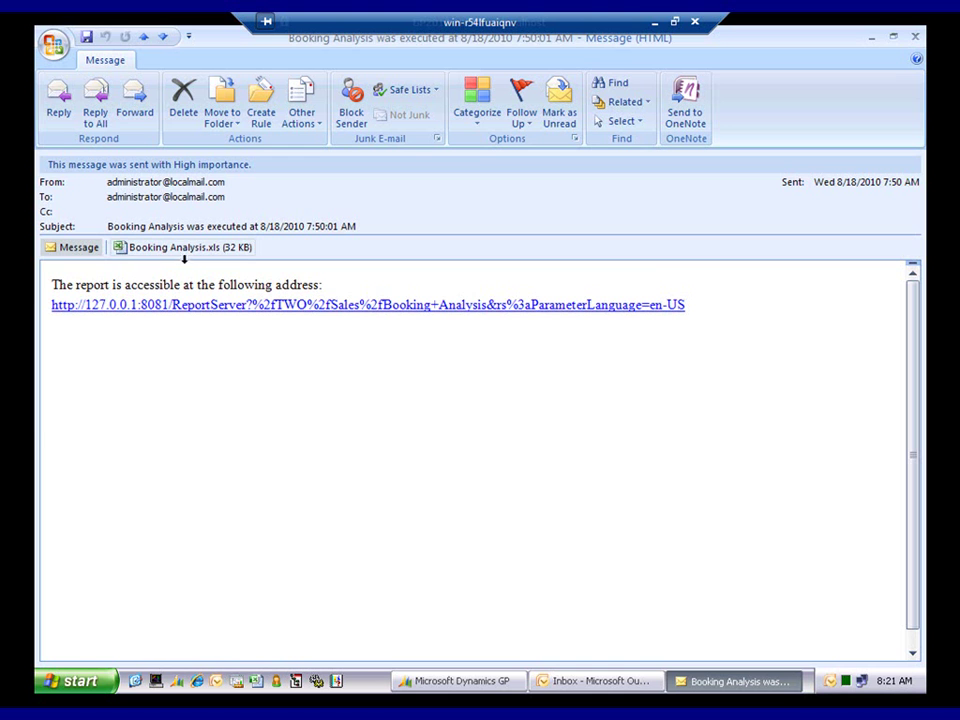
{"action": "double_click", "coordinate": [195, 251]}
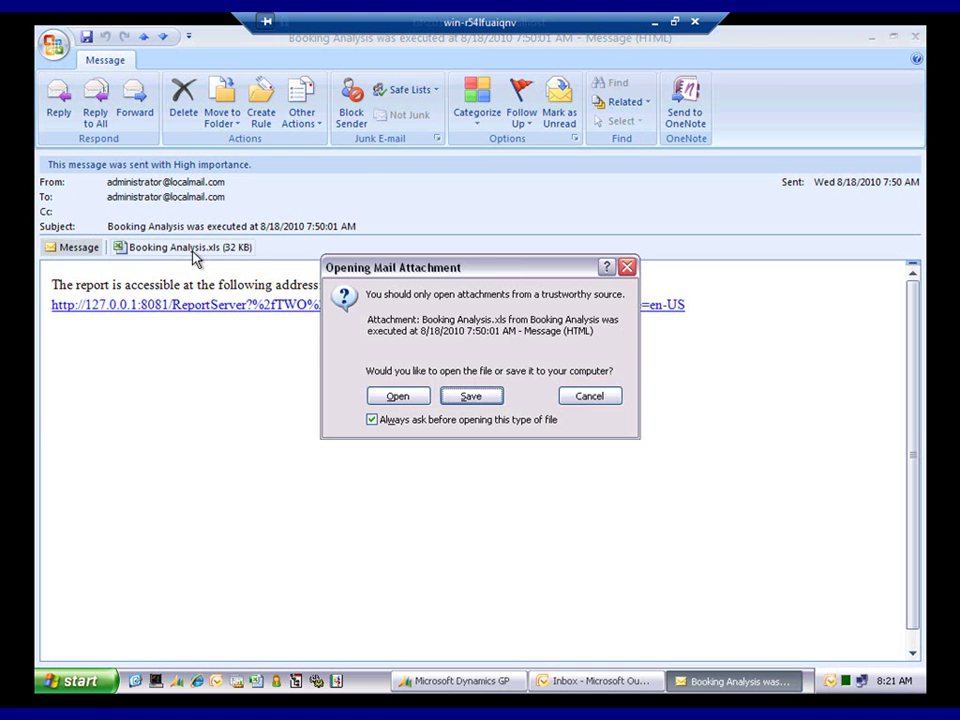
{"action": "left_click", "coordinate": [405, 399]}
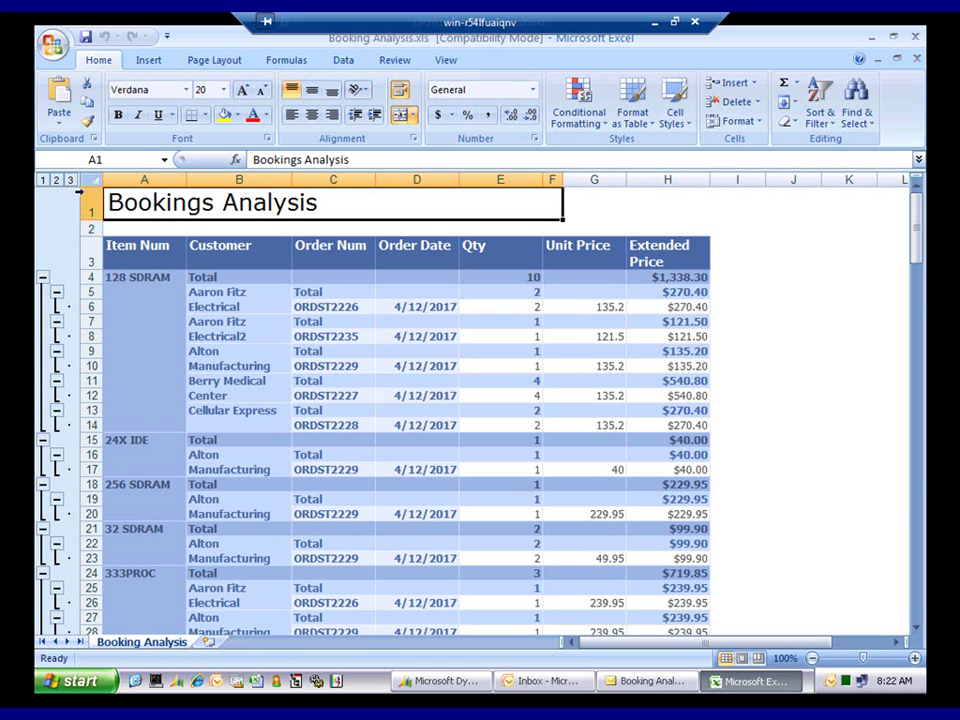
Collapse the Bookings Analysis outline to item totals and expand item C3200 to examine its customer orders.
{"action": "left_click", "coordinate": [43, 180]}
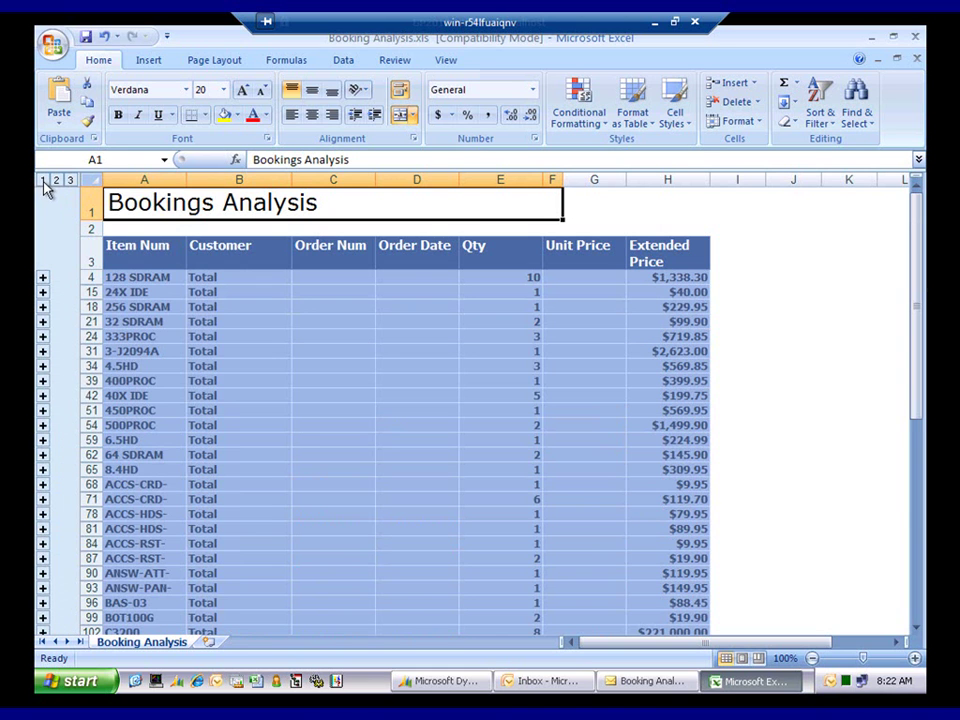
{"action": "left_click", "coordinate": [916, 629]}
{"action": "left_click", "coordinate": [916, 629]}
{"action": "left_click", "coordinate": [916, 629]}
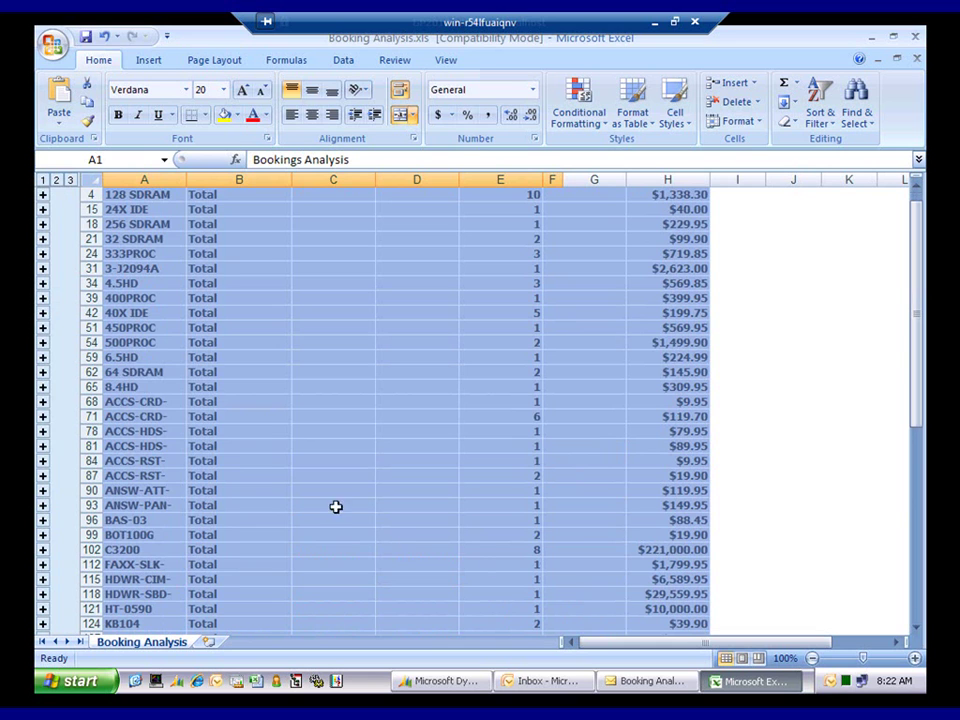
{"action": "left_click", "coordinate": [148, 550]}
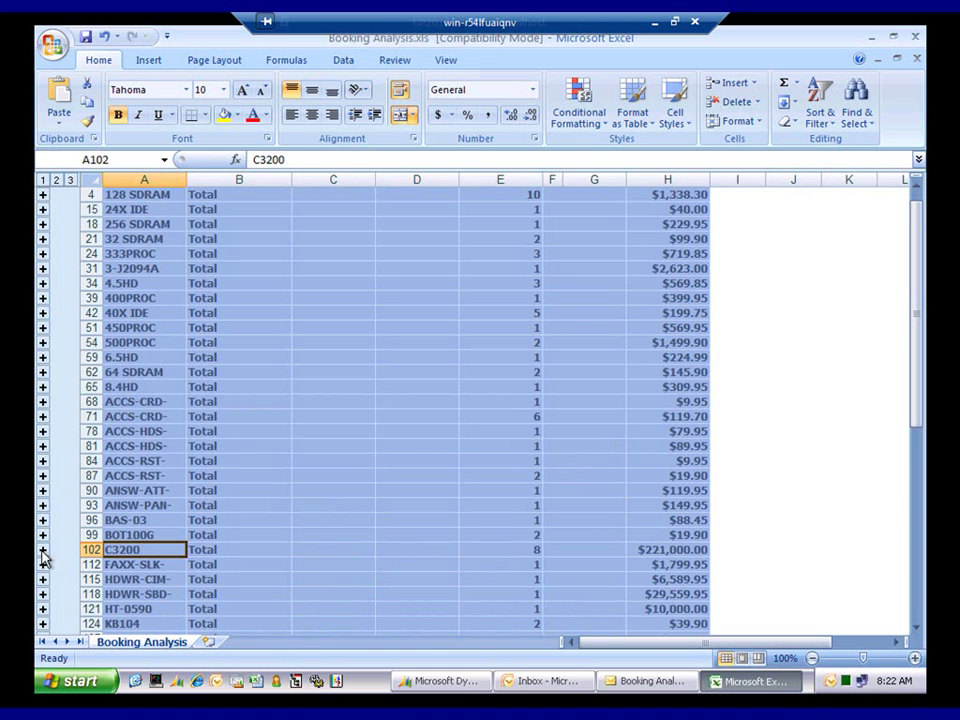
{"action": "left_click", "coordinate": [42, 550]}
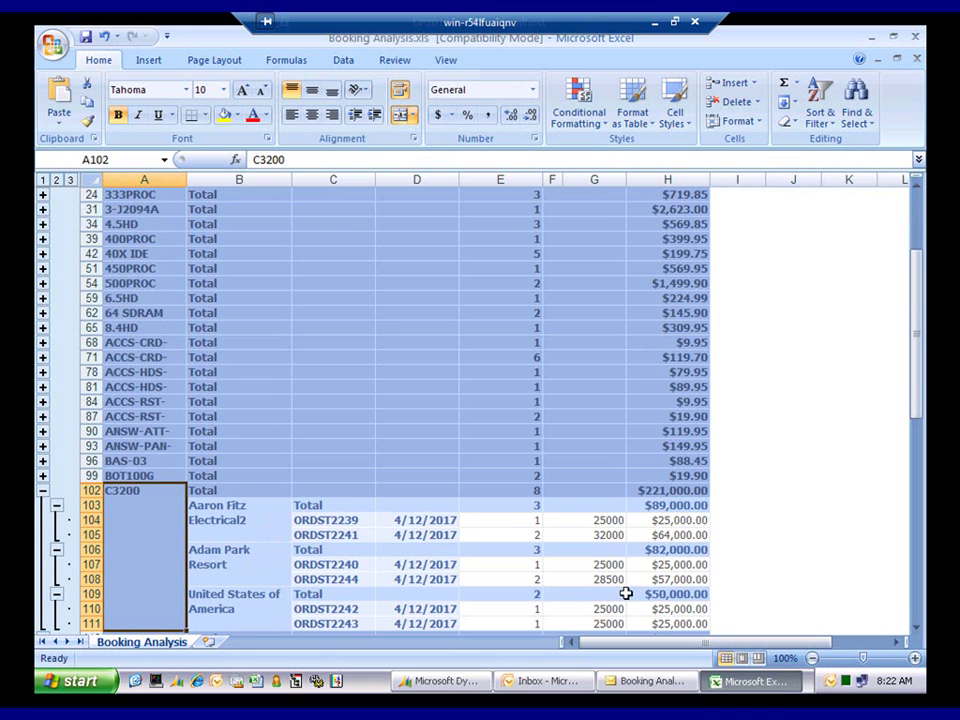
{"action": "left_click", "coordinate": [916, 627]}
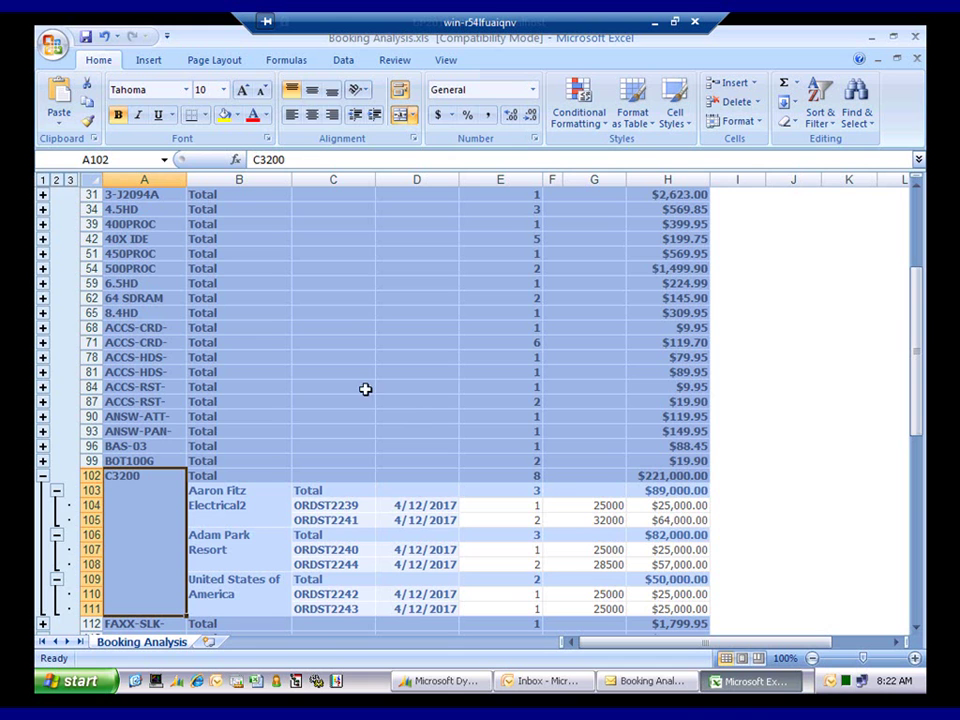
Collapse the C3200 details, look over the remaining item totals and close the Booking Analysis workbook.
{"action": "left_click", "coordinate": [42, 476]}
{"action": "scroll", "coordinate": [658, 400], "scroll_direction": "down", "scroll_amount": 1}
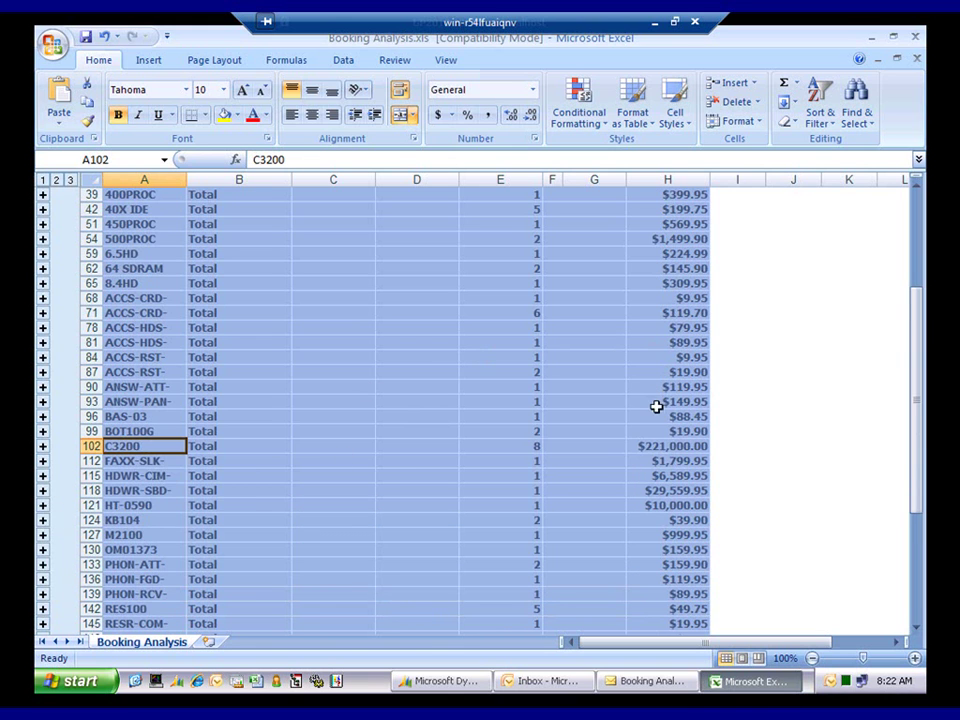
{"action": "left_click", "coordinate": [916, 240]}
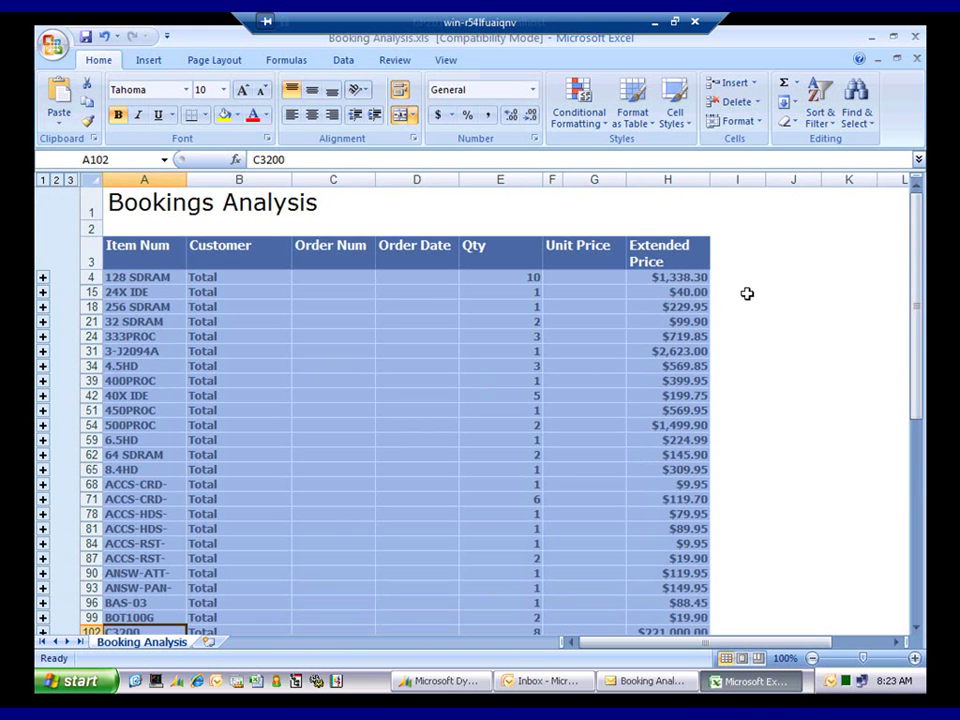
{"action": "left_click", "coordinate": [917, 60]}
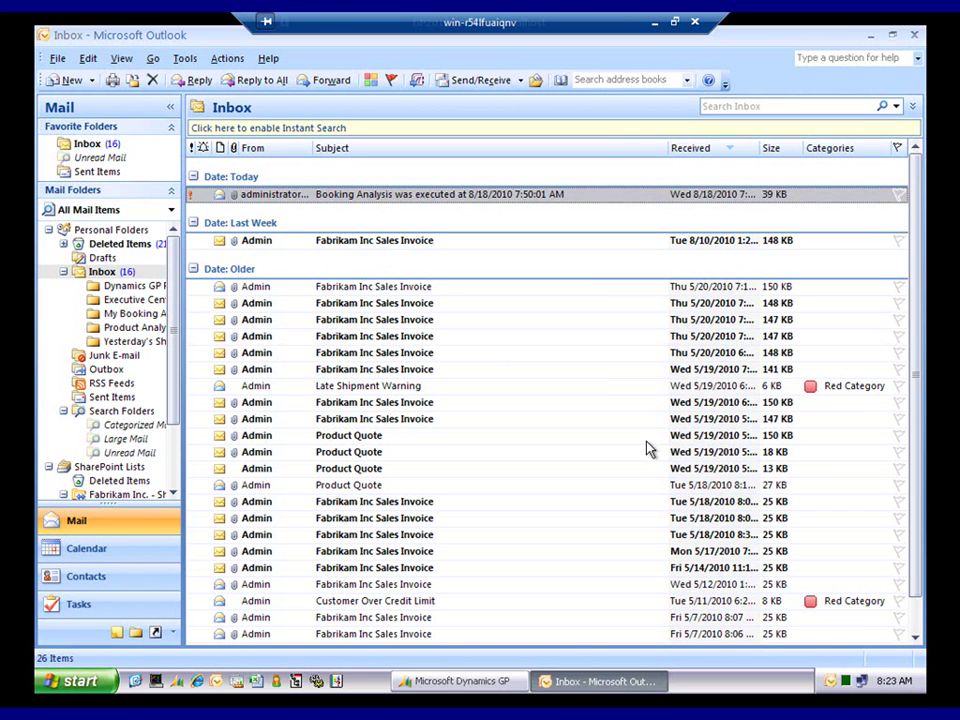
Switch to Microsoft Dynamics GP, open the Items in Jeopardy reminder and compare days in inventory with purchasing lead time.
{"action": "left_click", "coordinate": [508, 682]}
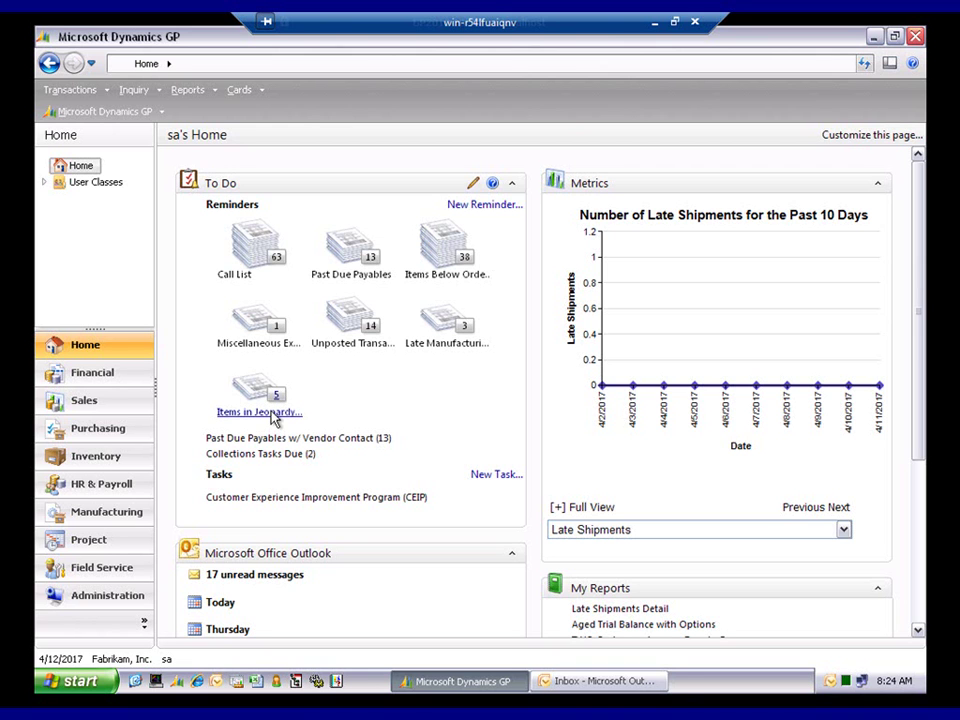
{"action": "left_click", "coordinate": [270, 414]}
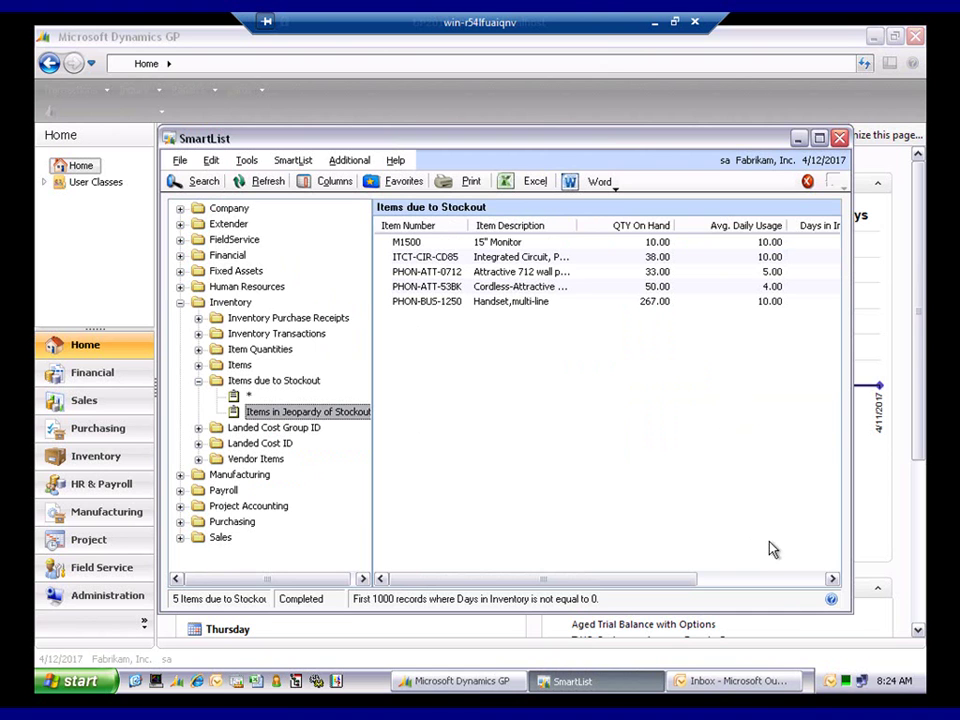
{"action": "left_click_drag", "start_coordinate": [834, 580], "coordinate": [834, 580]}
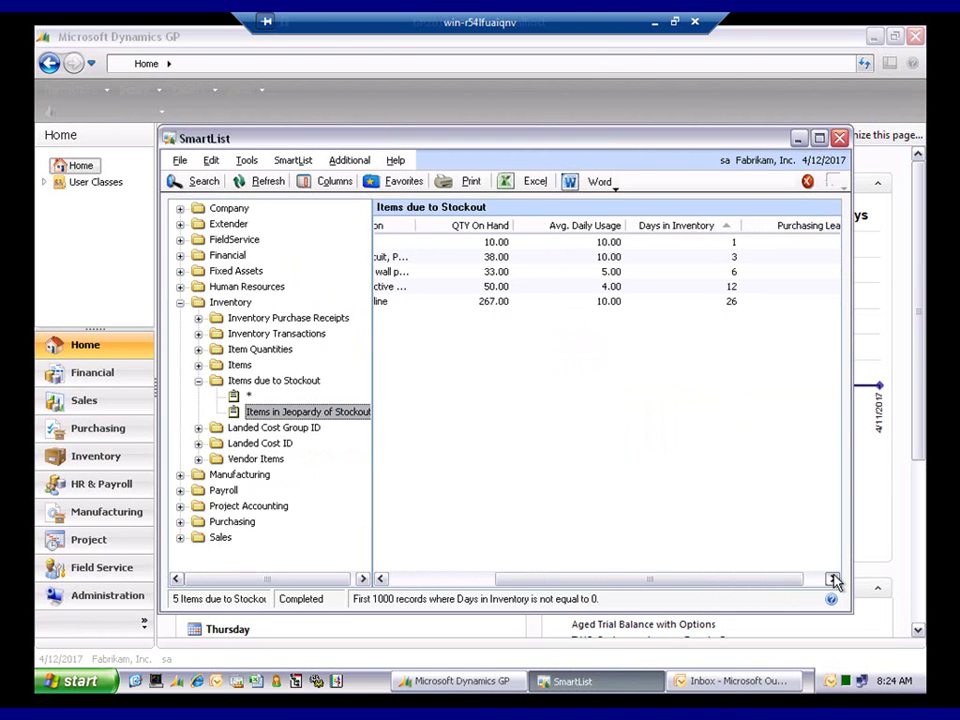
{"action": "left_click", "coordinate": [691, 242]}
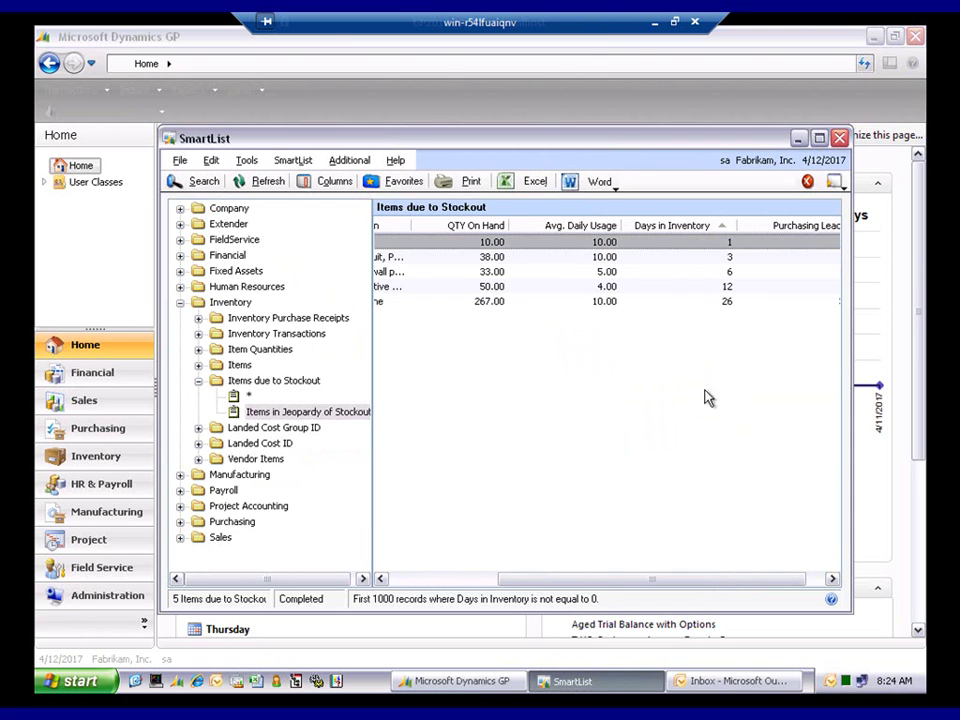
{"action": "left_click", "coordinate": [834, 580]}
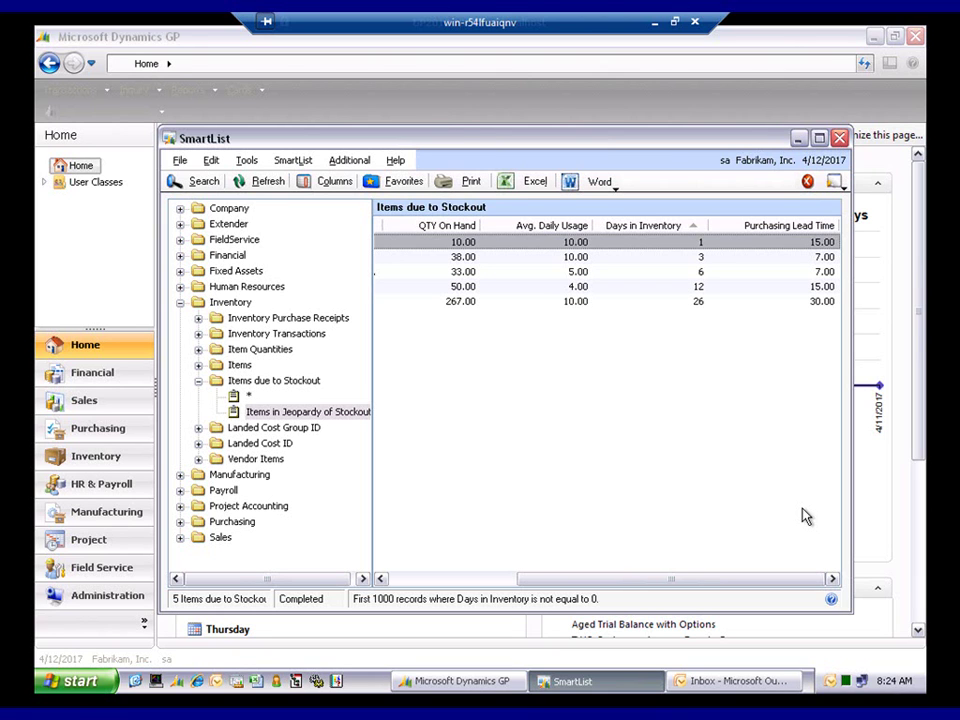
{"action": "left_click", "coordinate": [435, 585]}
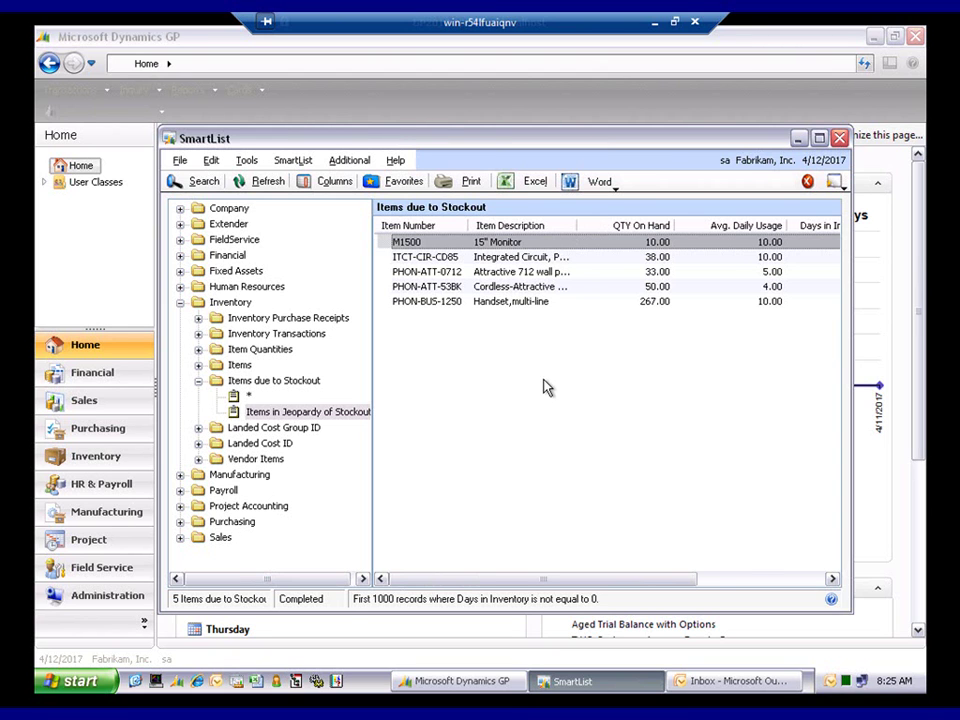
Add the Buyer ID column to the Items in Jeopardy of Stockout list as its first column, and close SmartList.
{"action": "left_click", "coordinate": [329, 186]}
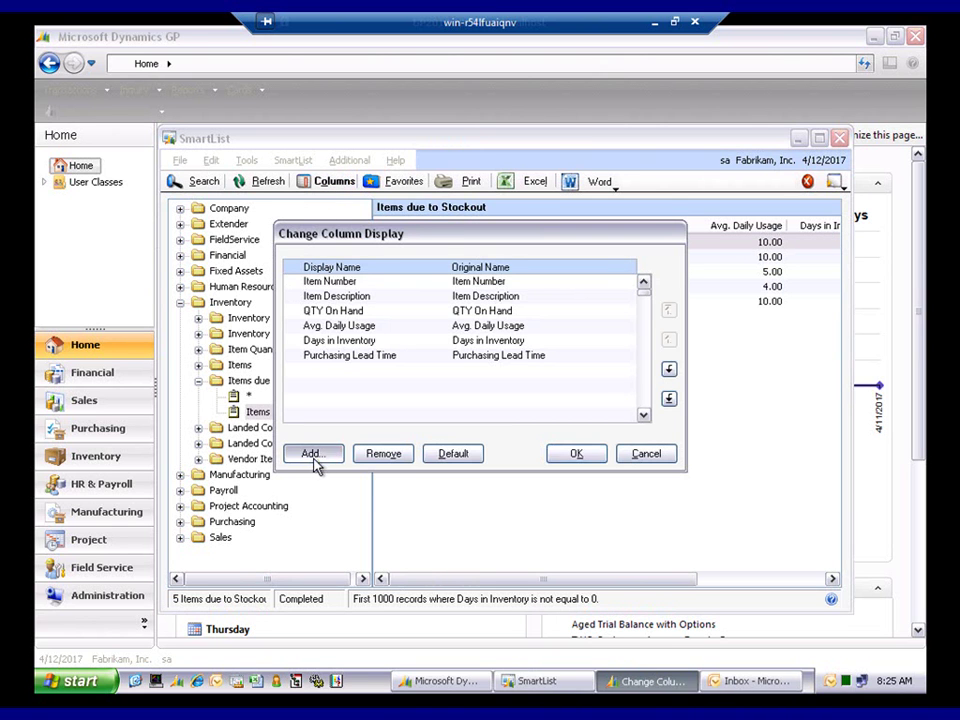
{"action": "left_click", "coordinate": [313, 456]}
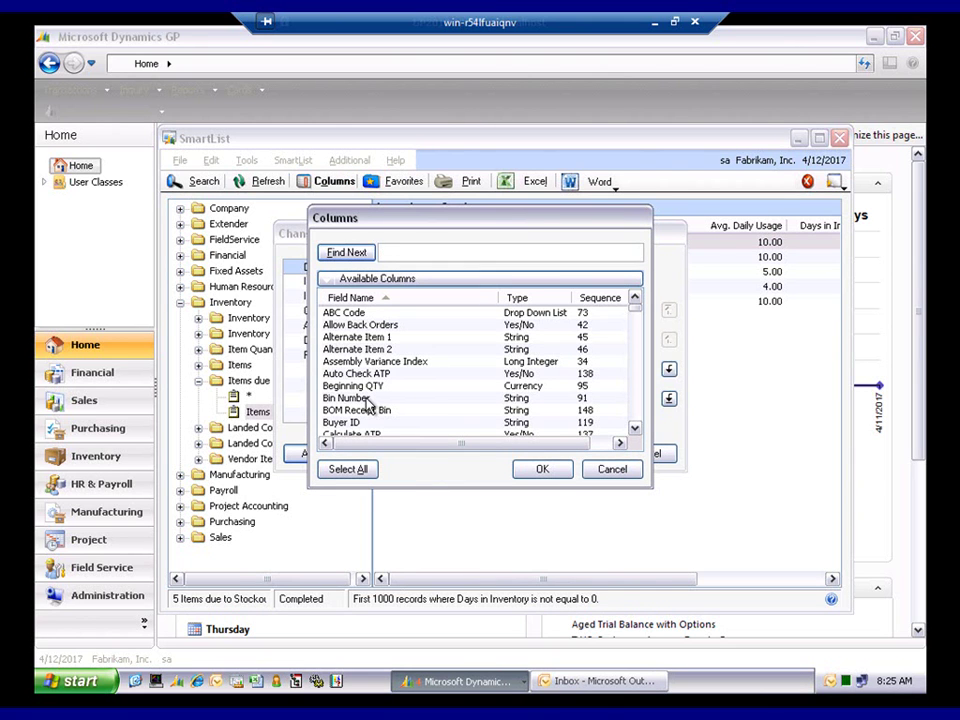
{"action": "left_click", "coordinate": [635, 430]}
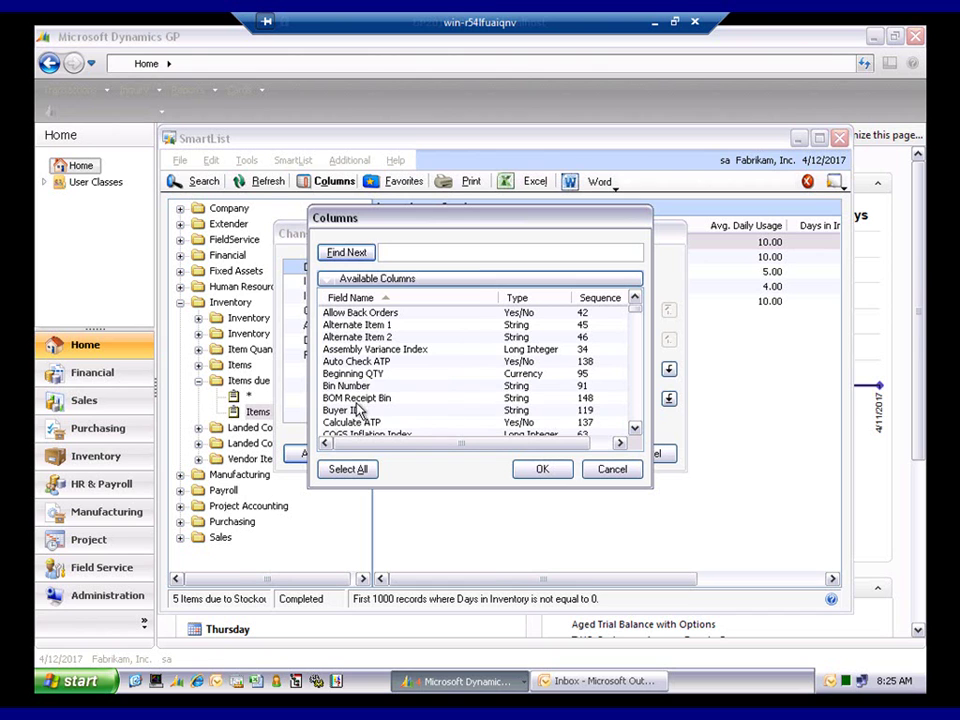
{"action": "left_click", "coordinate": [352, 412]}
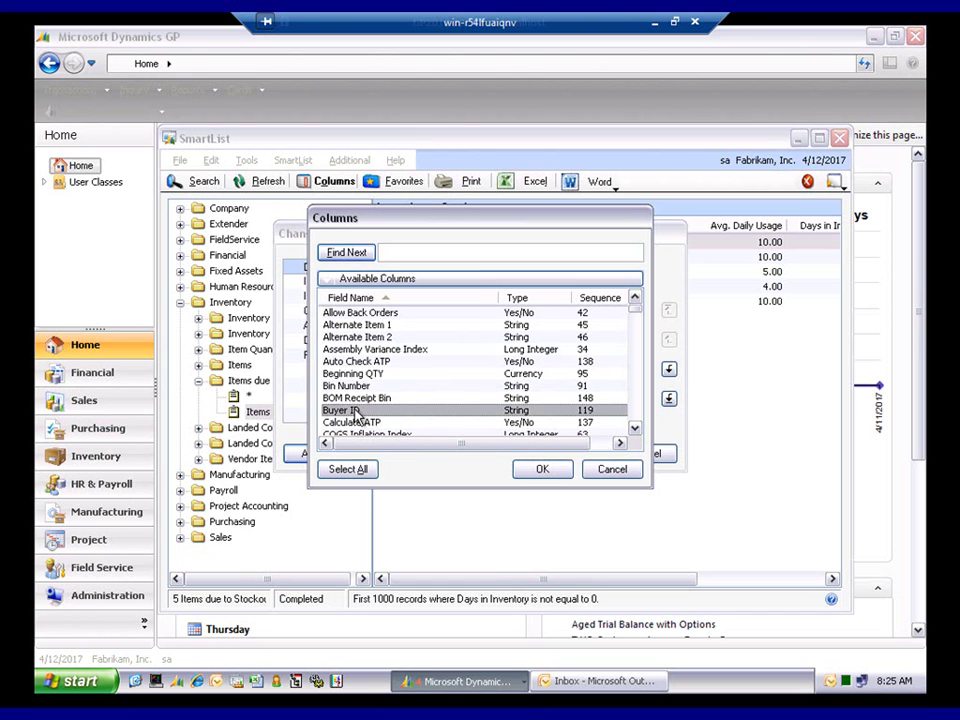
{"action": "left_click", "coordinate": [544, 470]}
{"action": "left_click", "coordinate": [320, 370]}
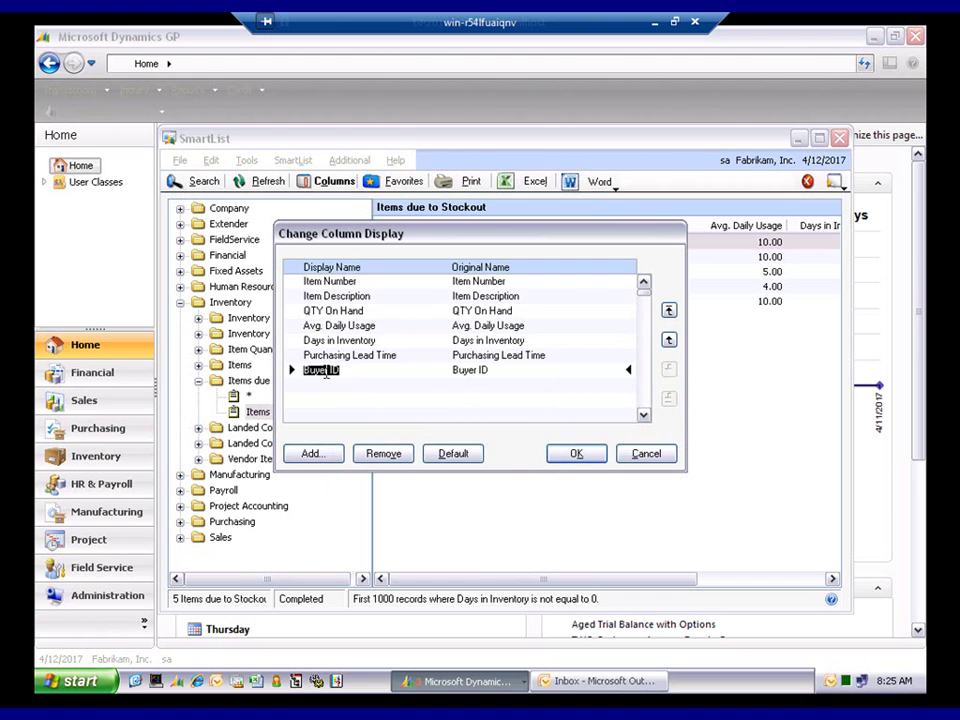
{"action": "left_click", "coordinate": [669, 309]}
{"action": "left_click", "coordinate": [578, 455]}
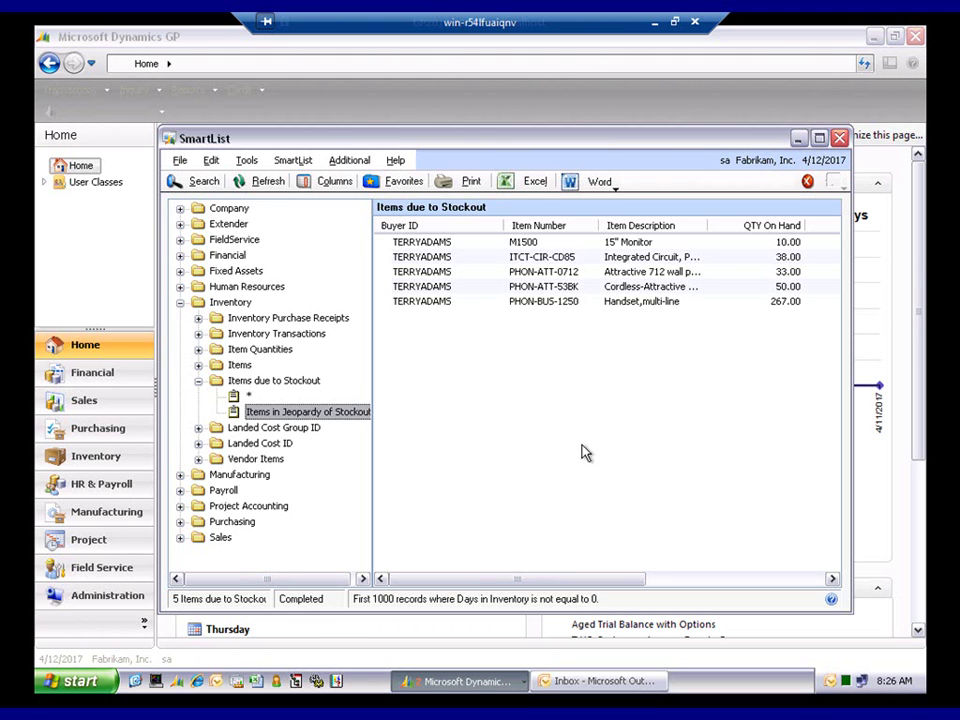
{"action": "left_click", "coordinate": [838, 139]}
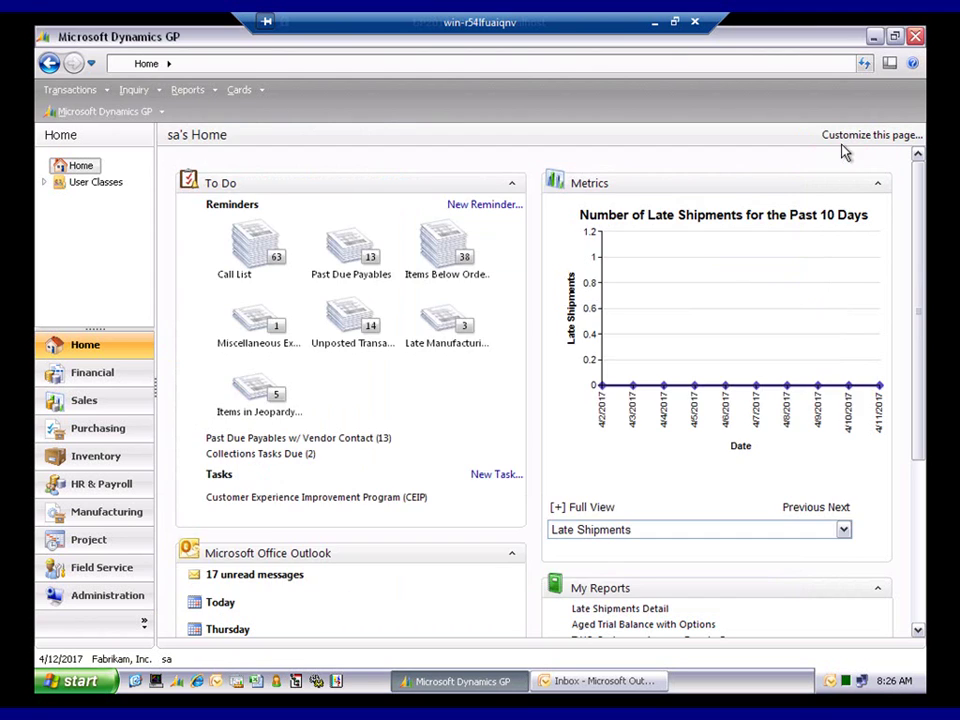
Switch to Outlook and open sales_analysis.xlsx from the personal reports library under SharePoint Lists.
{"action": "left_click", "coordinate": [603, 686]}
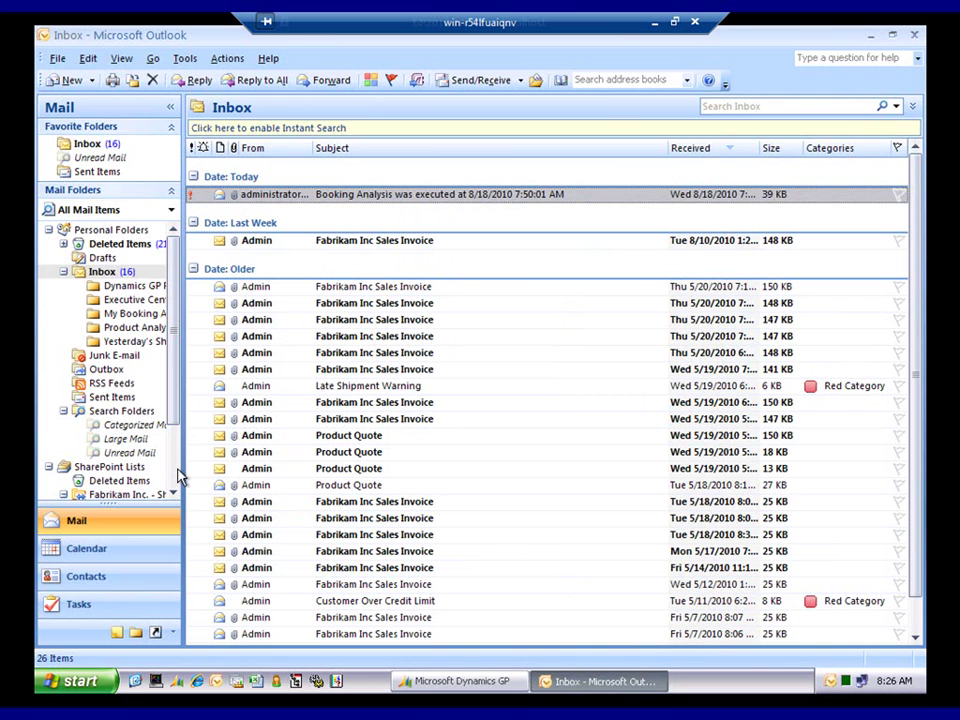
{"action": "scroll", "coordinate": [180, 477], "scroll_direction": "down", "scroll_amount": 2}
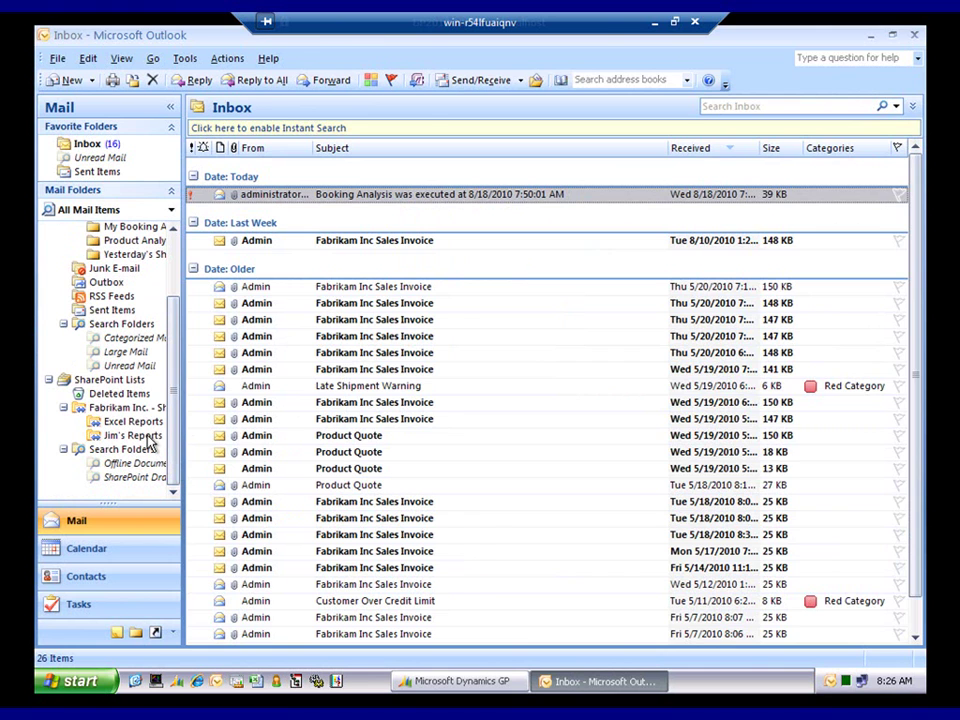
{"action": "left_click", "coordinate": [147, 438]}
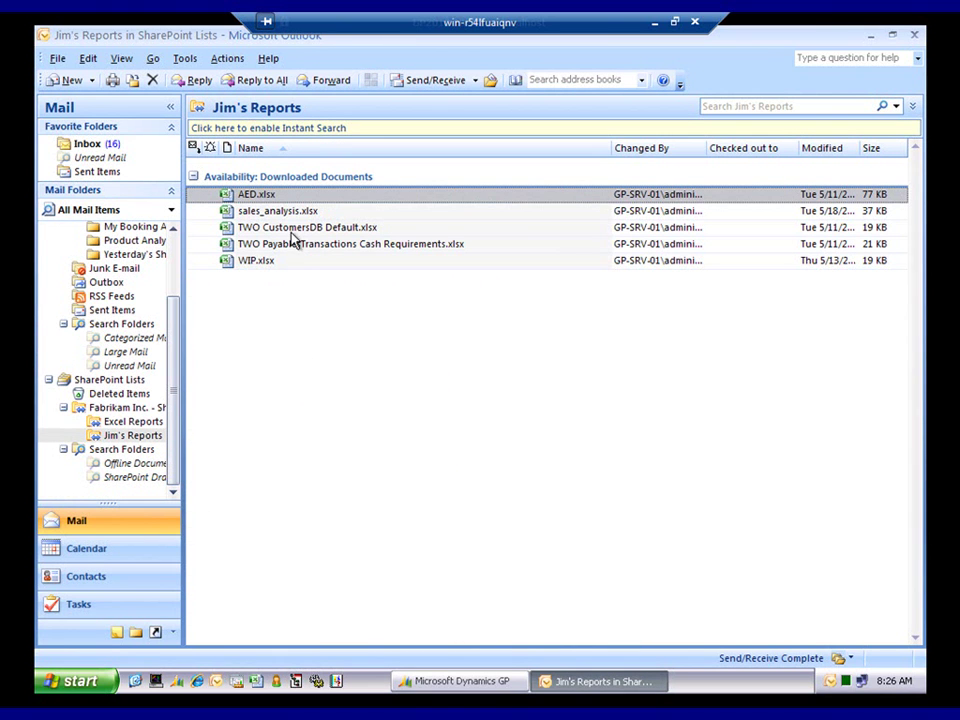
{"action": "double_click", "coordinate": [278, 212]}
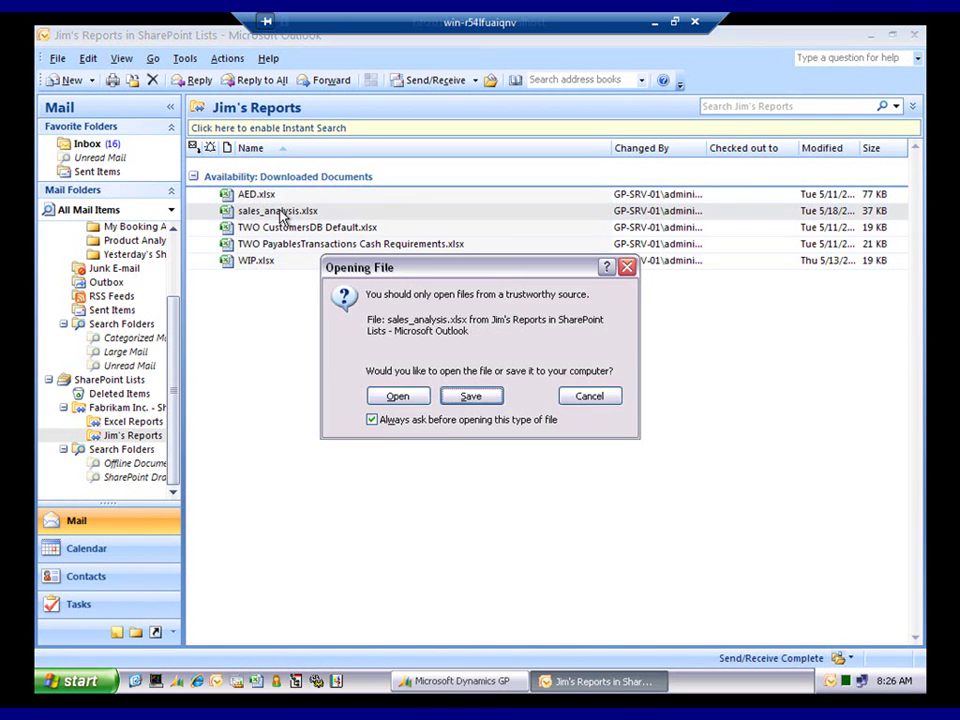
{"action": "left_click", "coordinate": [397, 397]}
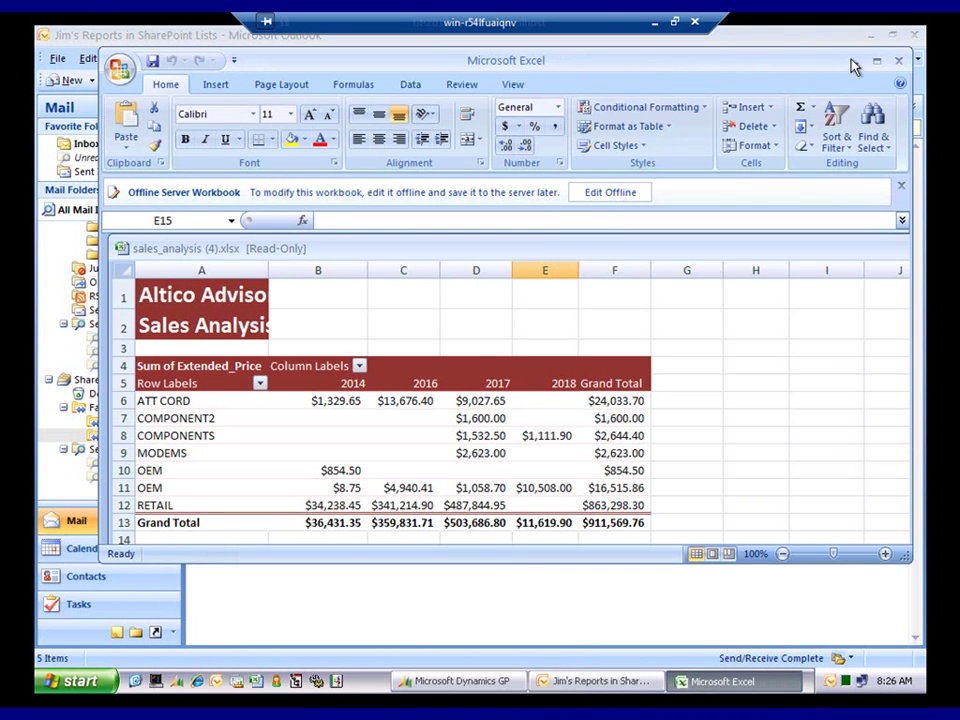
Maximize the workbook window and widen column A until the full Altico Advisors Sales Analysis title fits.
{"action": "left_click", "coordinate": [876, 61]}
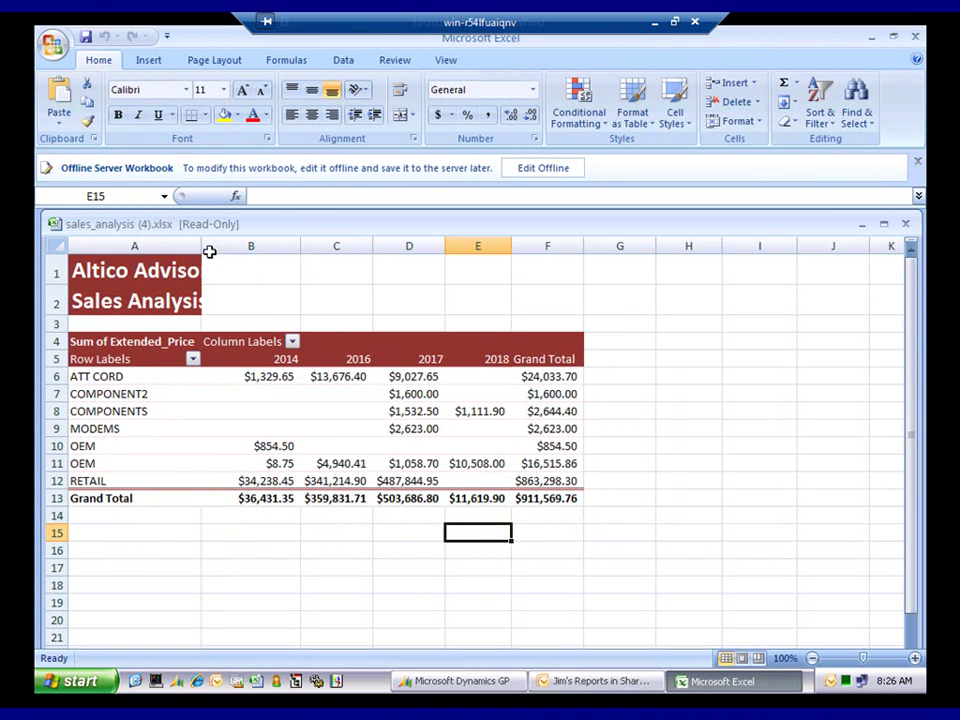
{"action": "left_click_drag", "start_coordinate": [200, 246], "coordinate": [282, 240]}
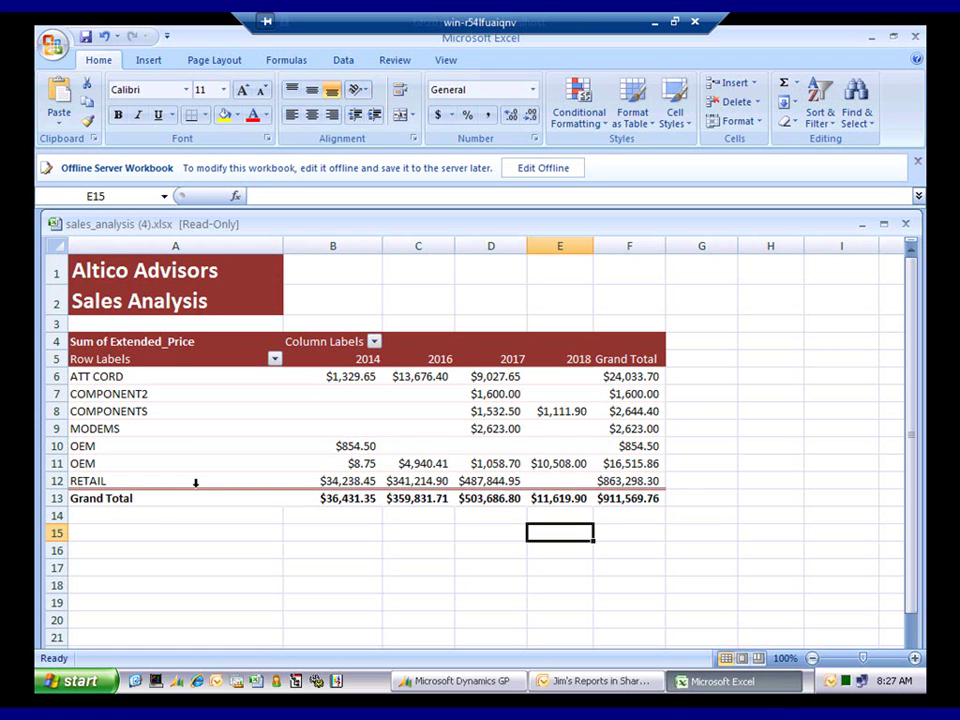
Replace Product_Family with Customer as the row label of the sales analysis PivotTable.
{"action": "left_click", "coordinate": [143, 393]}
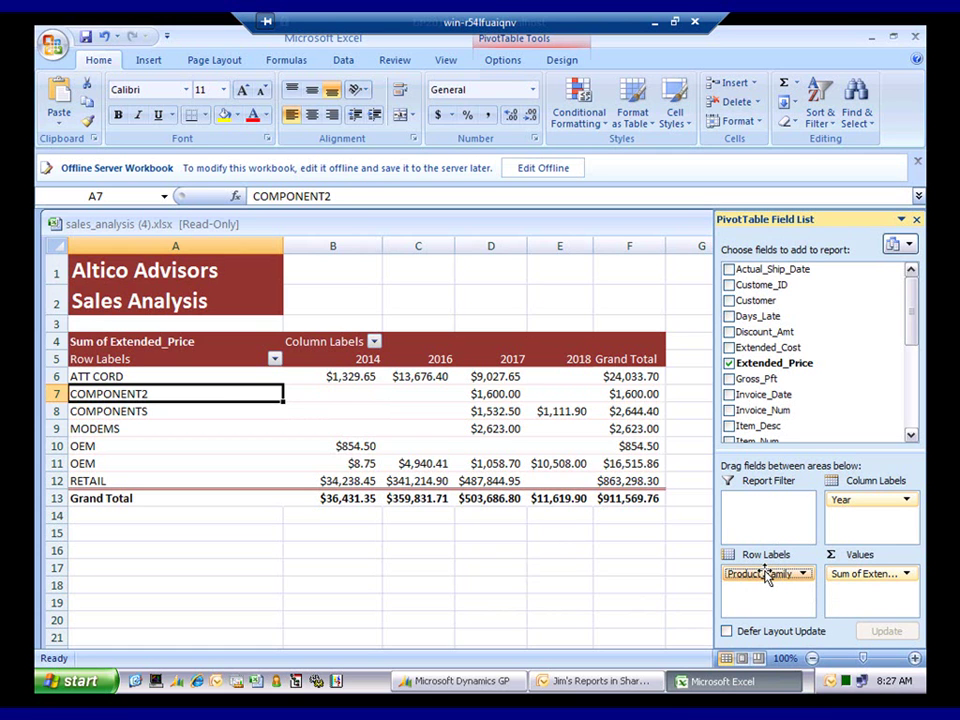
{"action": "left_click_drag", "start_coordinate": [766, 575], "coordinate": [838, 381]}
{"action": "left_click_drag", "start_coordinate": [745, 263], "coordinate": [768, 592]}
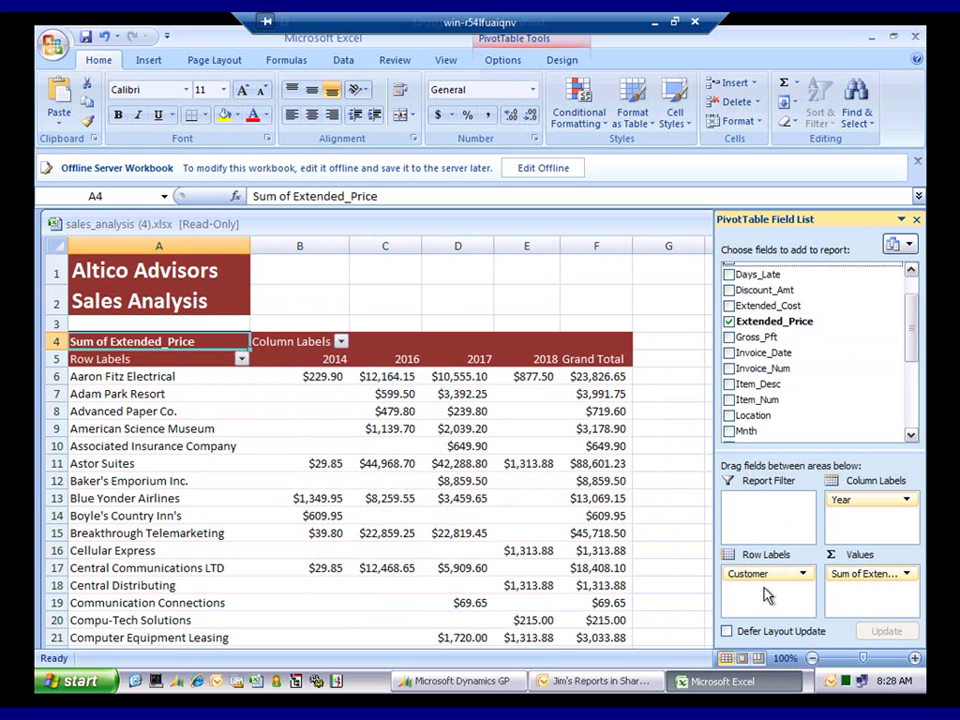
Add Product_Family and then Item_Desc as nested row labels beneath Customer in the PivotTable.
{"action": "mouse_move", "coordinate": [527, 458]}
{"action": "left_click", "coordinate": [913, 398]}
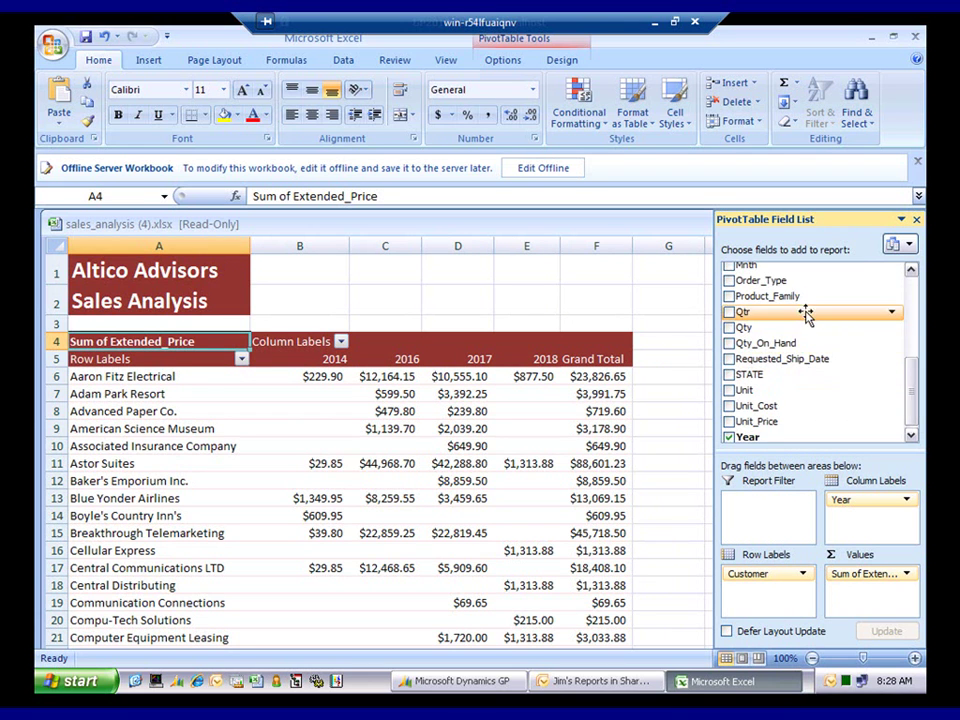
{"action": "left_click_drag", "start_coordinate": [797, 296], "coordinate": [765, 588]}
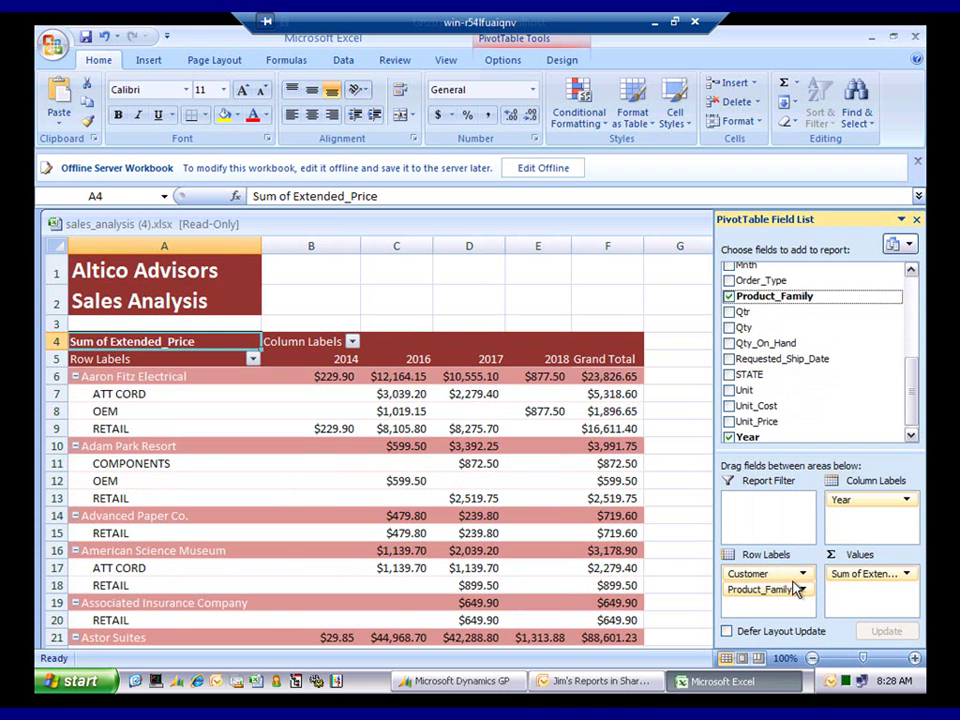
{"action": "left_click", "coordinate": [912, 298]}
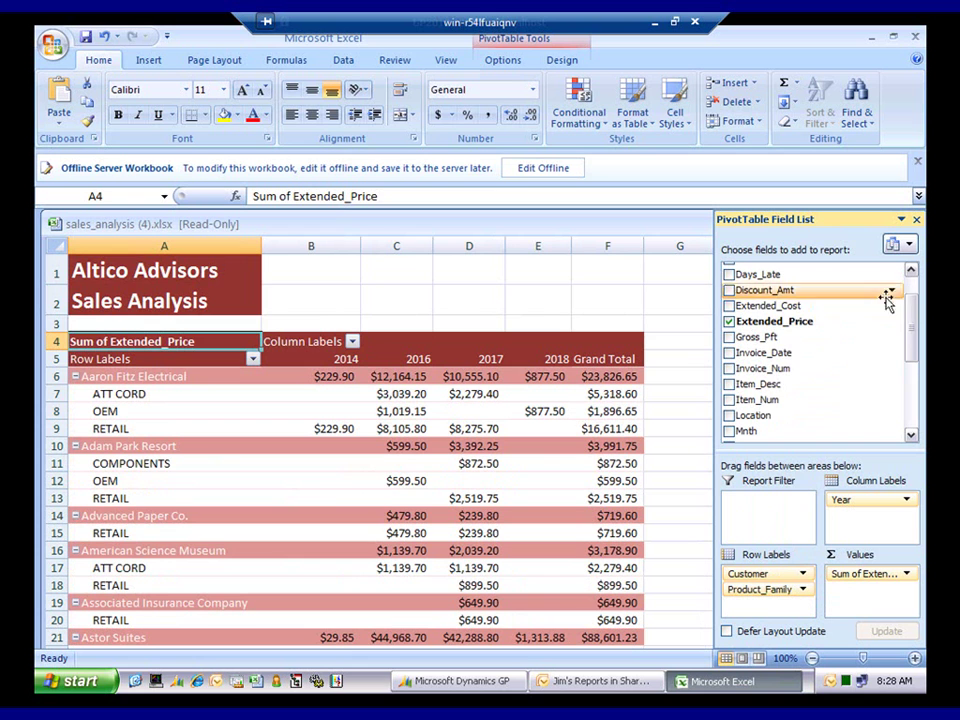
{"action": "left_click_drag", "start_coordinate": [804, 386], "coordinate": [772, 606]}
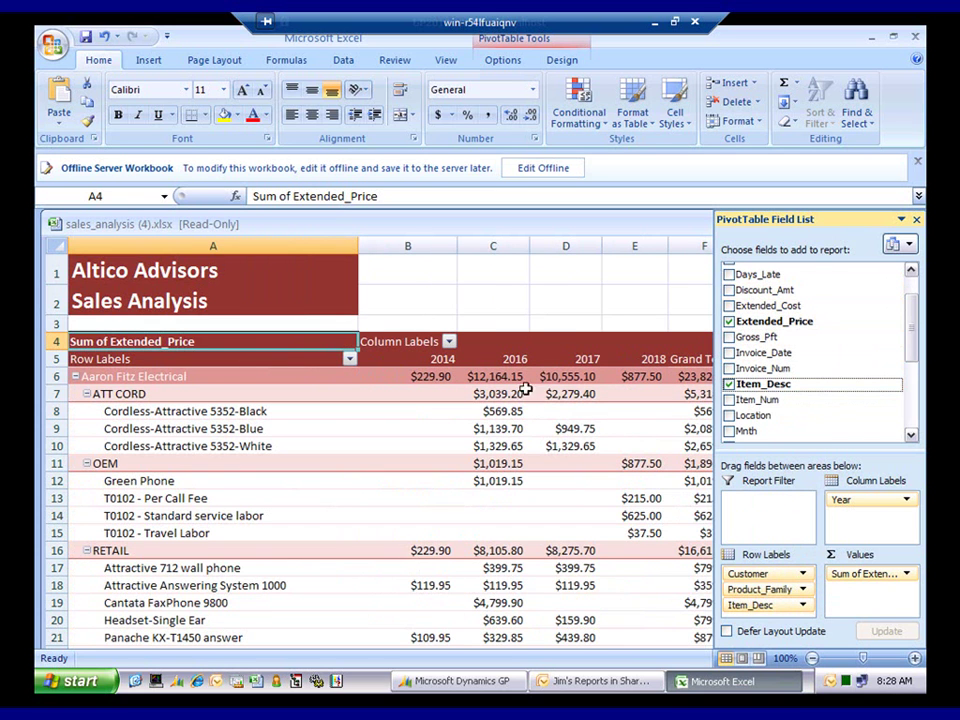
Replace the Extended_Price sum with Qty in the PivotTable values and leave the PivotTable by selecting cell F2.
{"action": "mouse_move", "coordinate": [505, 395]}
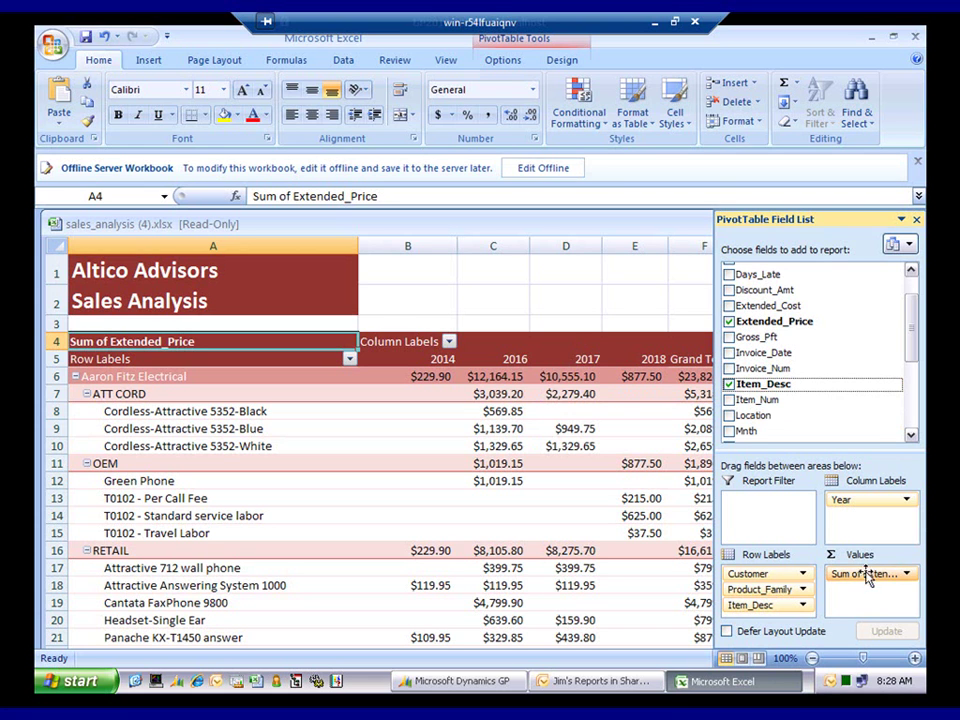
{"action": "left_click_drag", "start_coordinate": [905, 577], "coordinate": [857, 392]}
{"action": "left_click", "coordinate": [912, 437]}
{"action": "left_click", "coordinate": [912, 437]}
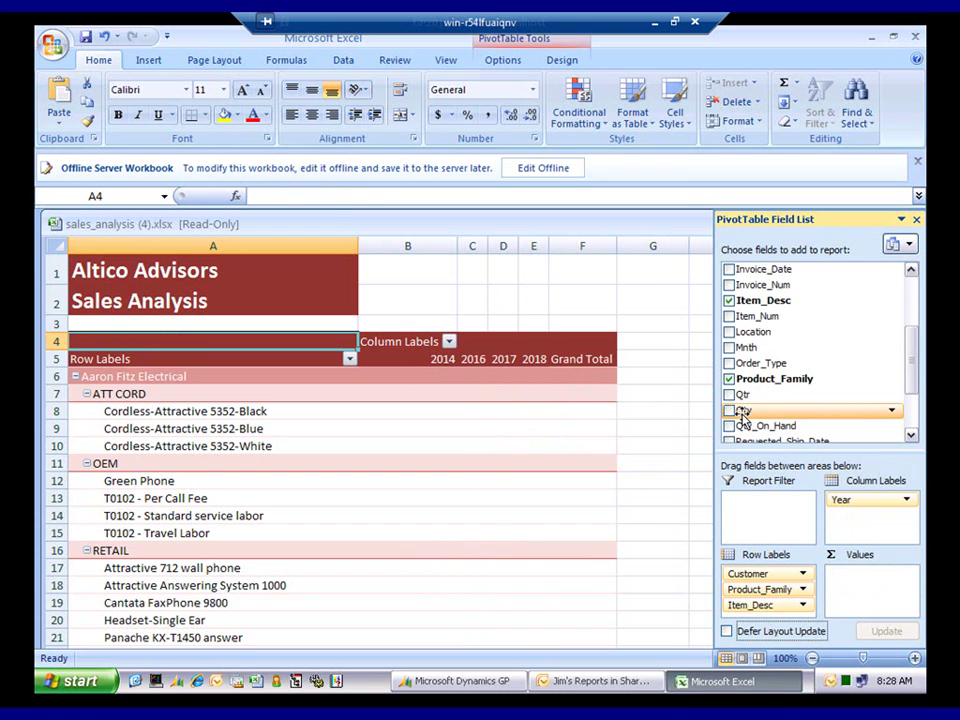
{"action": "left_click_drag", "start_coordinate": [744, 412], "coordinate": [851, 579]}
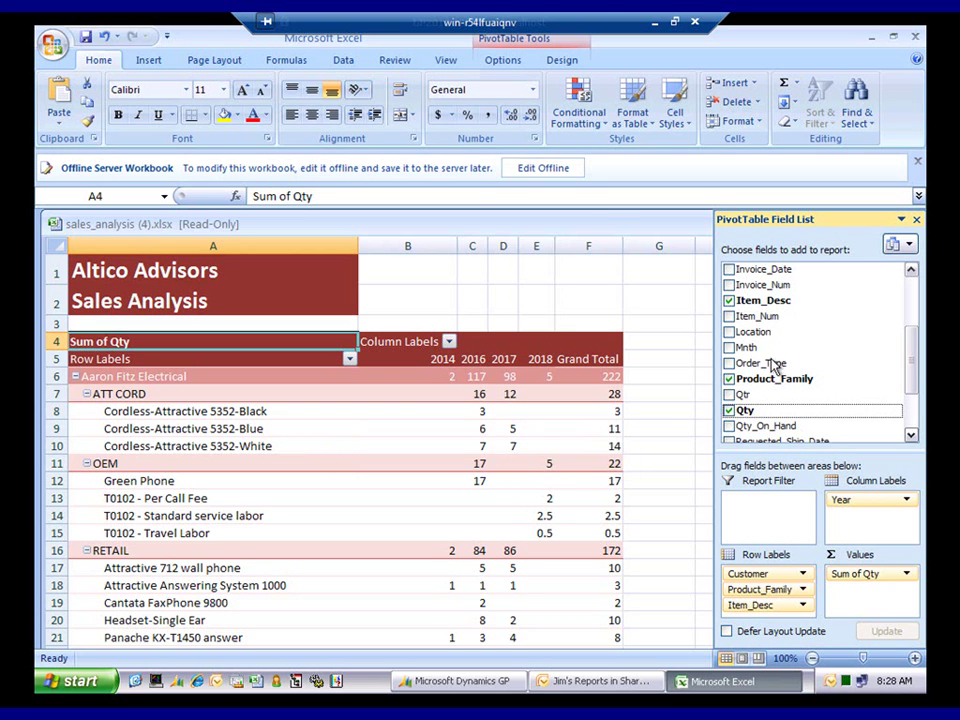
{"action": "left_click", "coordinate": [598, 299]}
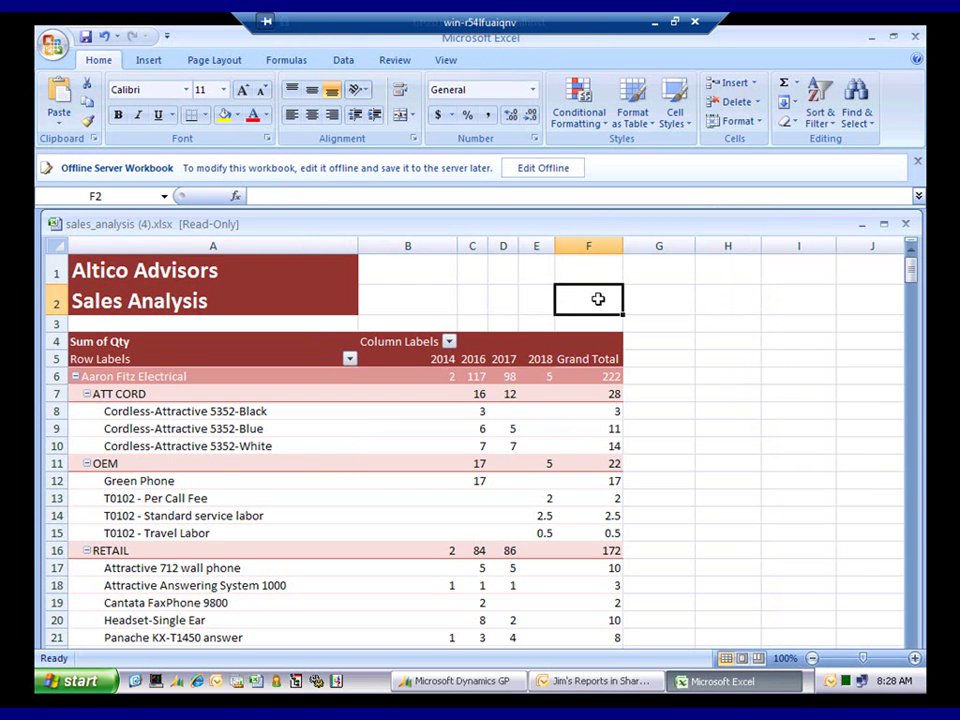